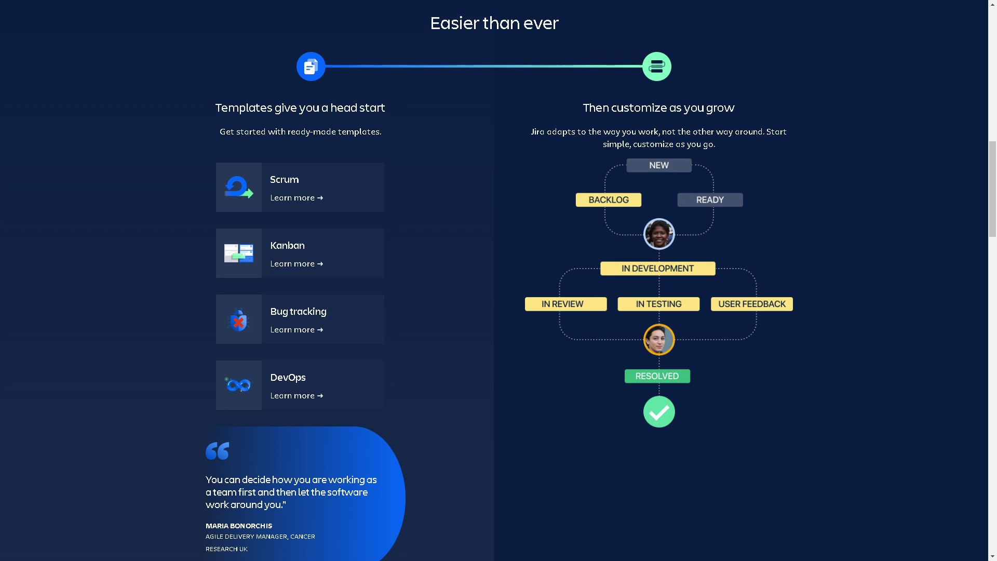
# Step: Jump back to the top of the Jira Software product page
pyautogui.press('Home')
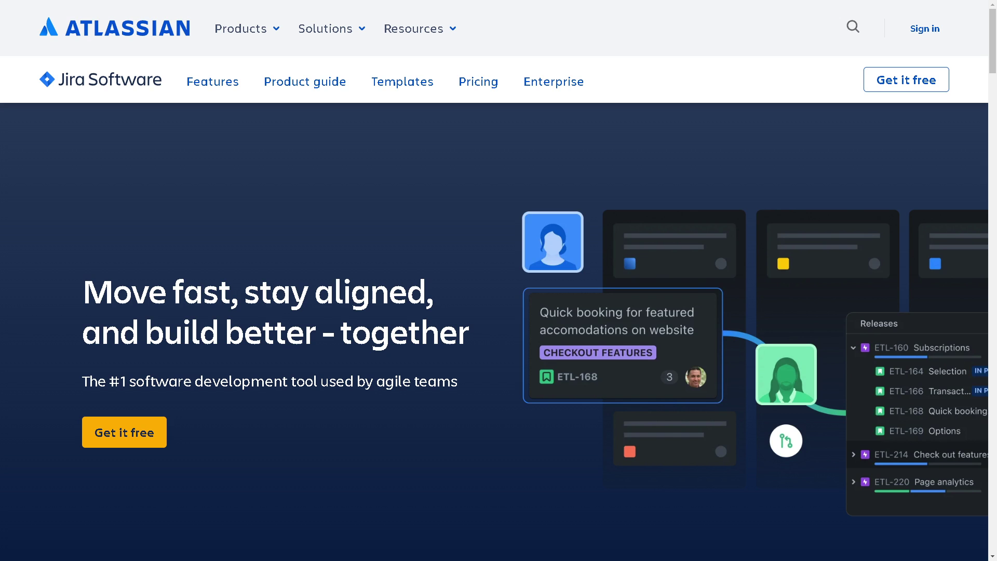
# Step: Activate Sign in to reach the Atlassian login page
pyautogui.hotkey('shift', 'Tab')
pyautogui.hotkey('shift', 'Tab')
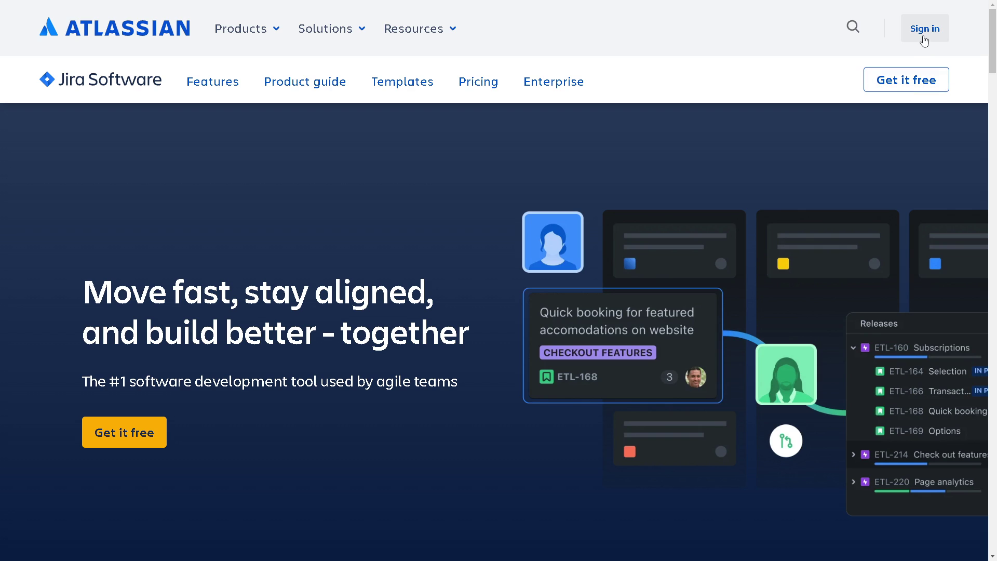
pyautogui.press('Return')
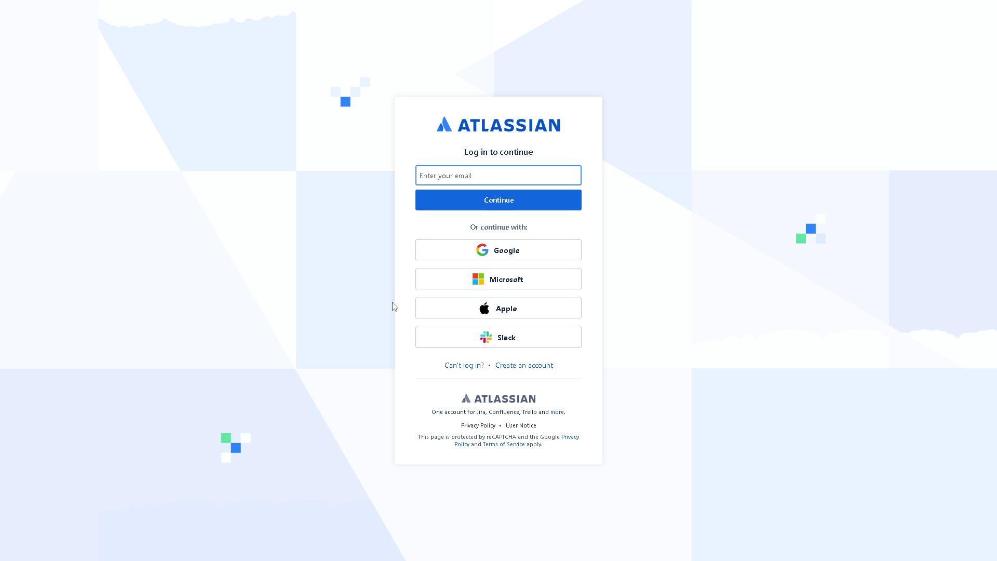
# Step: Continue to create an account or log in, landing on My Kanban Project's Timeline
pyautogui.click(524, 365)
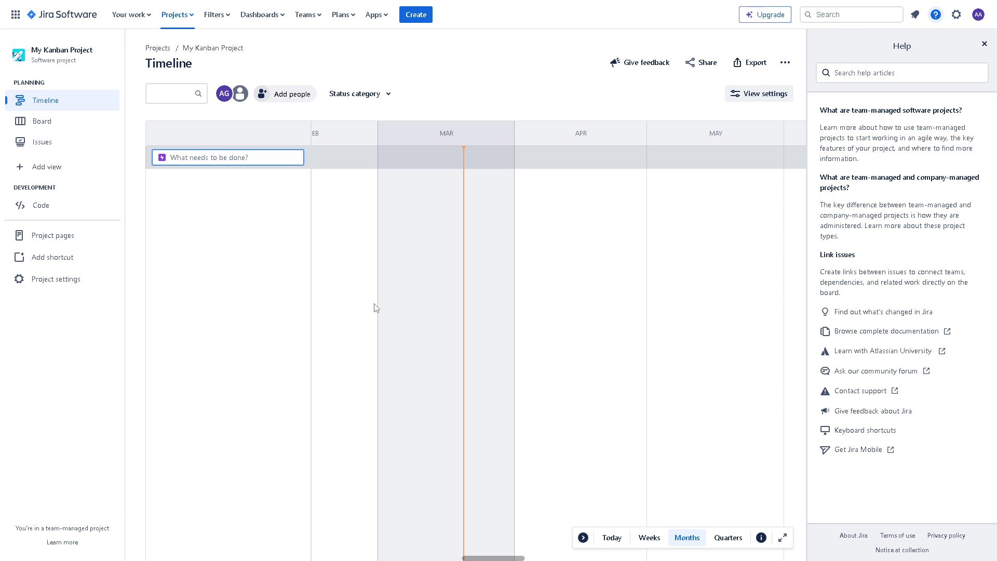
pyautogui.moveTo(62, 311)
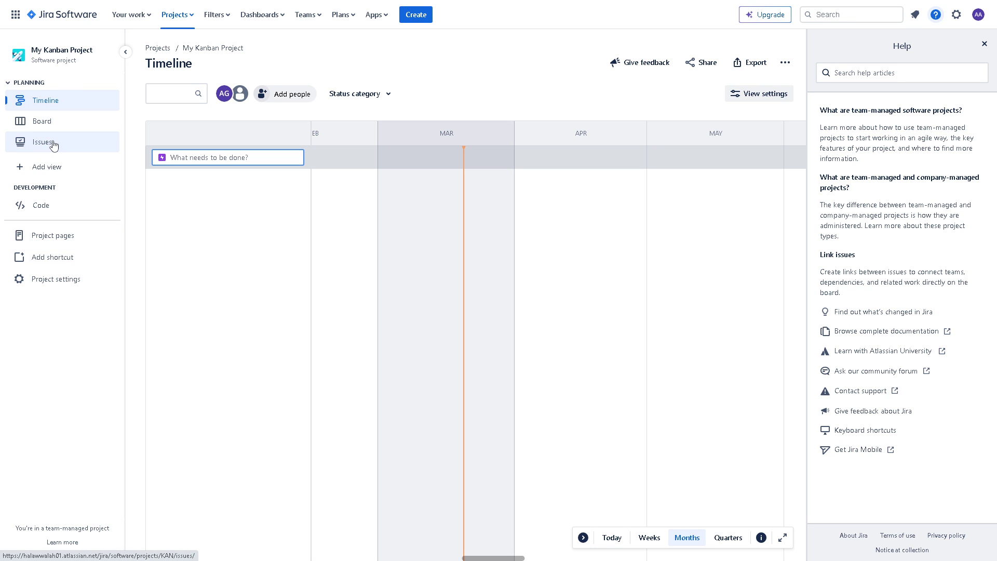
# Step: Show the project's Issues list, inspect KAN-1, then bring up its clone KAN-2
pyautogui.click(53, 146)
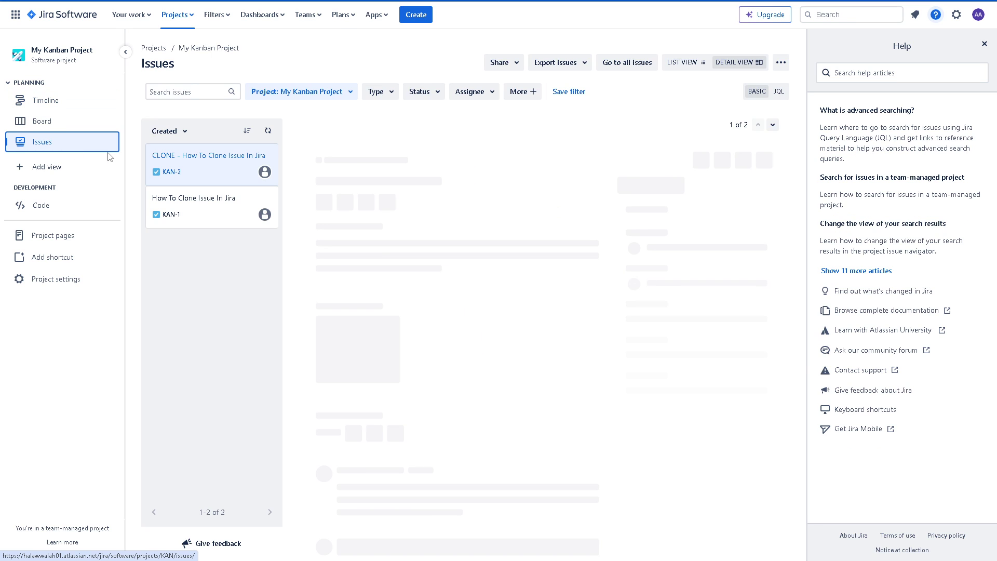
pyautogui.click(258, 209)
pyautogui.rightClick(233, 209)
pyautogui.click(201, 271)
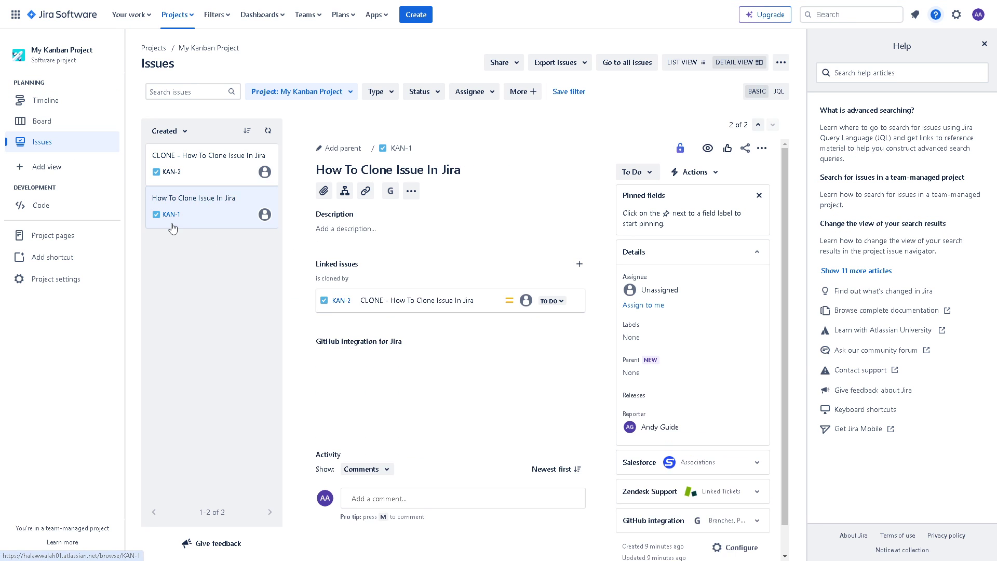
pyautogui.click(210, 219)
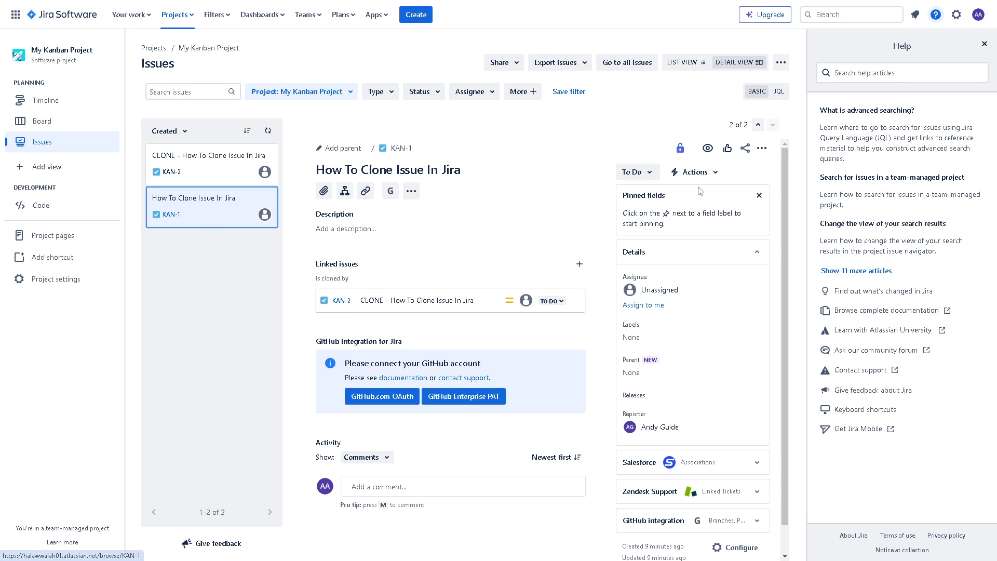
pyautogui.click(191, 170)
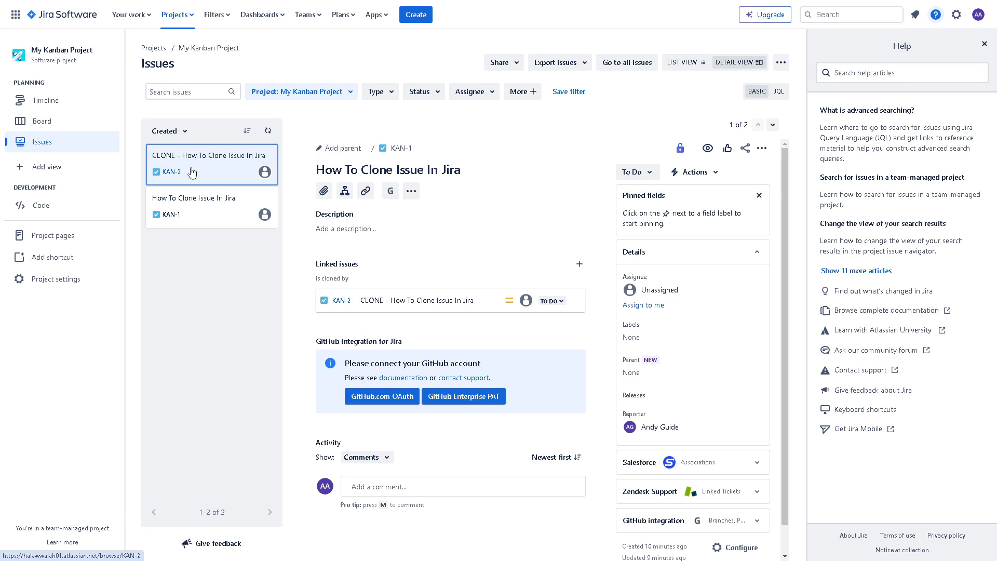
# Step: Choose Delete from KAN-2's actions menu to get the deletion confirmation
pyautogui.click(763, 150)
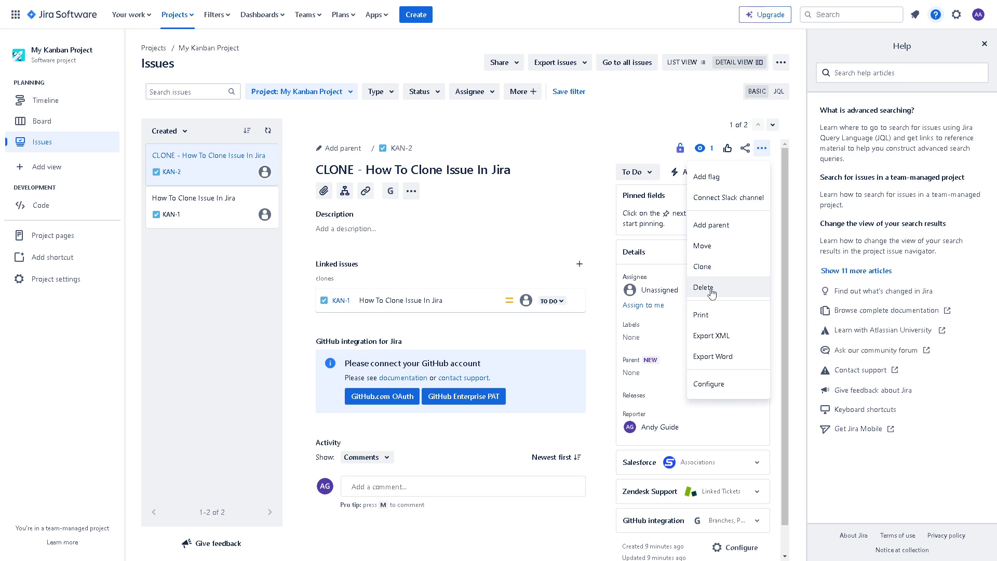
pyautogui.click(711, 288)
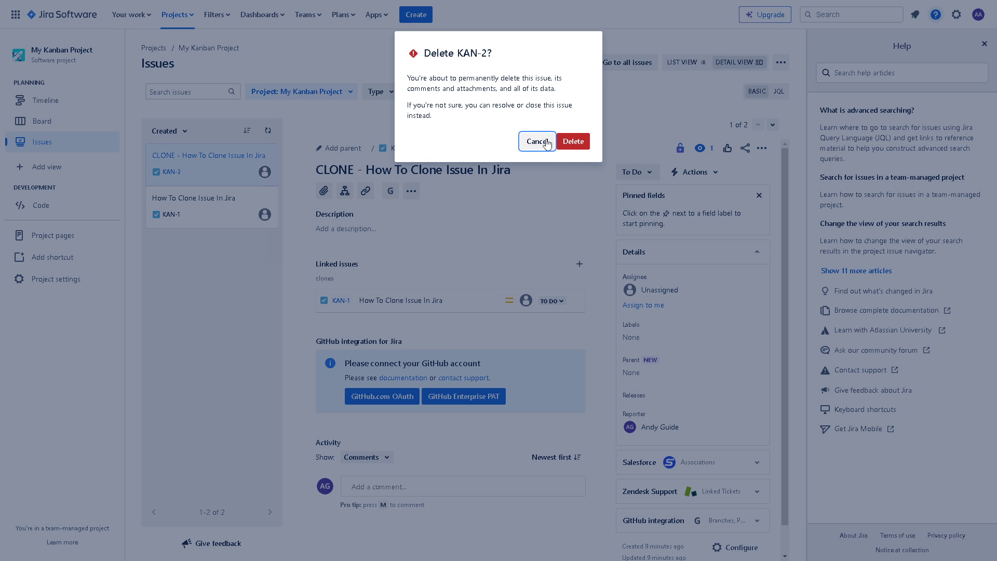
# Step: Confirm permanent deletion of KAN-2 and select the remaining KAN-1 issue
pyautogui.click(574, 141)
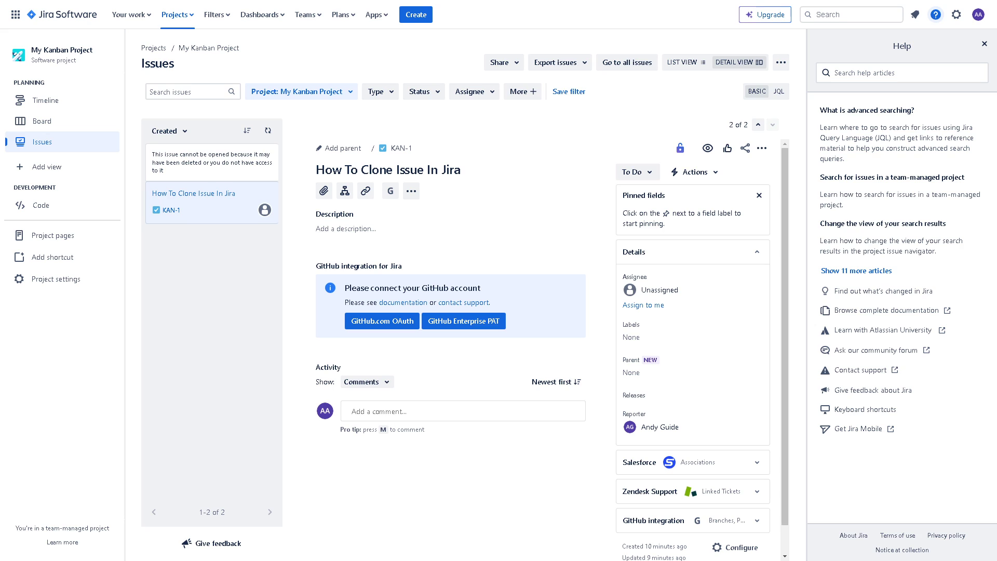
pyautogui.click(194, 220)
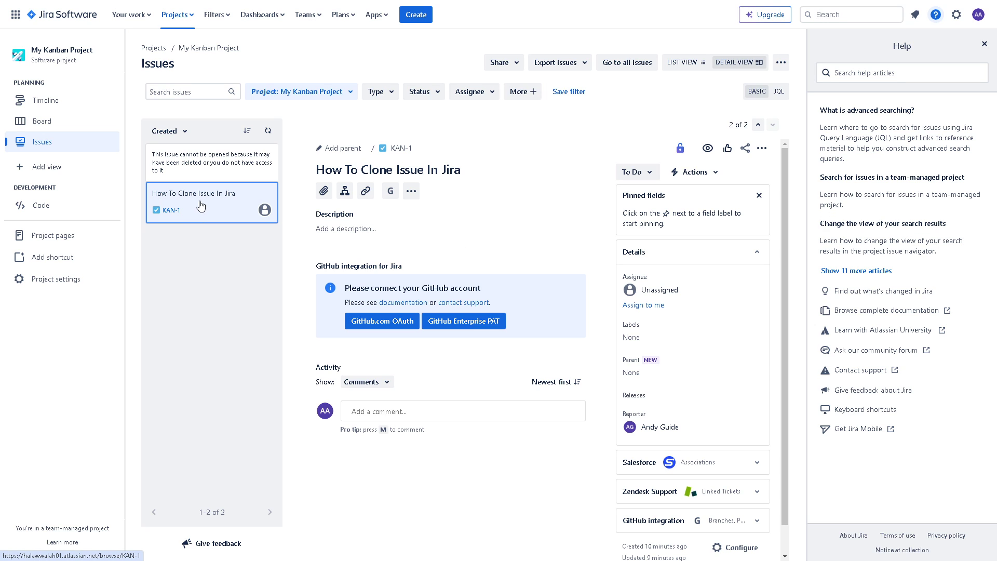
pyautogui.rightClick(203, 204)
pyautogui.click(177, 249)
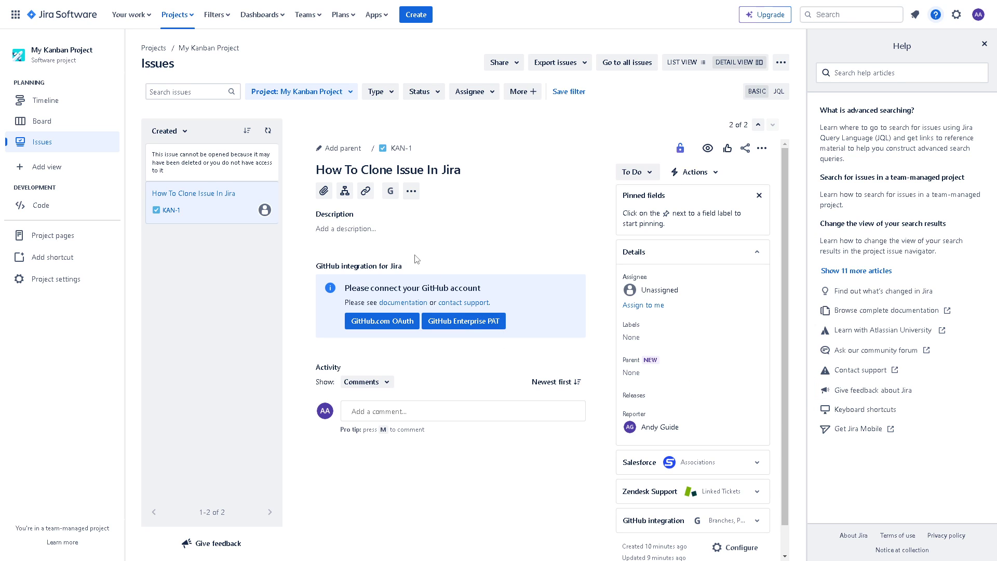
# Step: Show the extra options and the actions menu for KAN-1
pyautogui.click(412, 192)
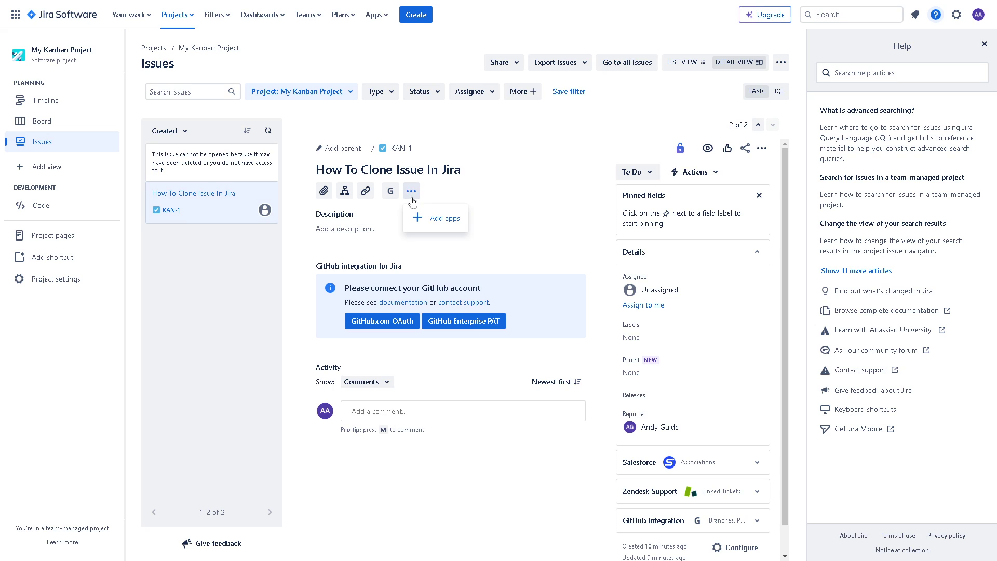
pyautogui.click(762, 148)
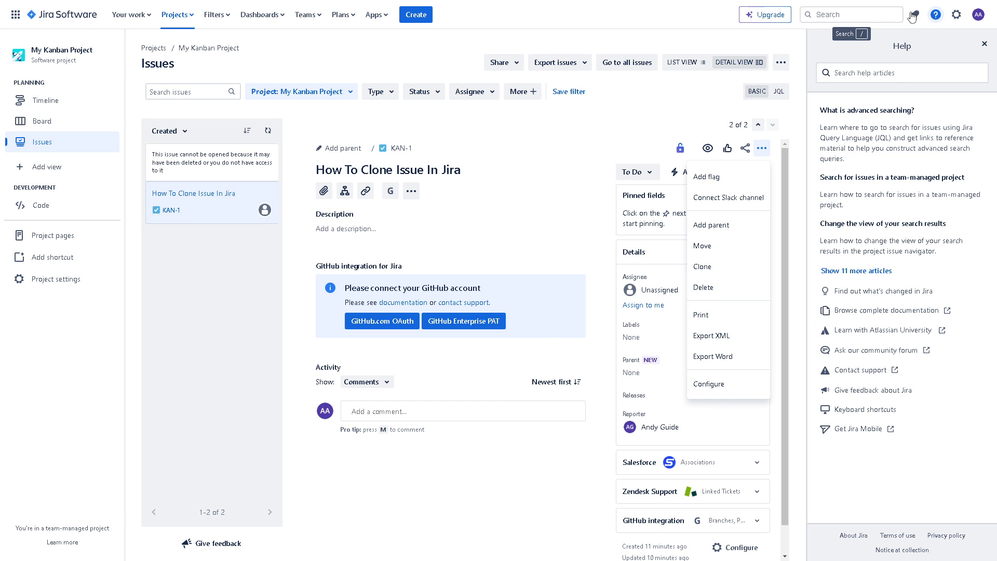
# Step: Close the Help panel for a full-width KAN-1 issue view
pyautogui.click(936, 15)
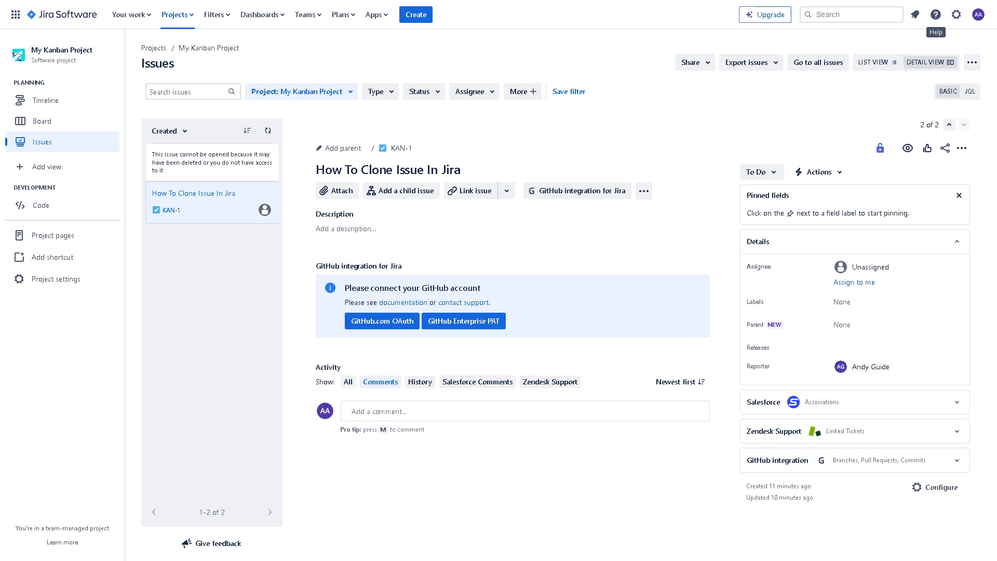